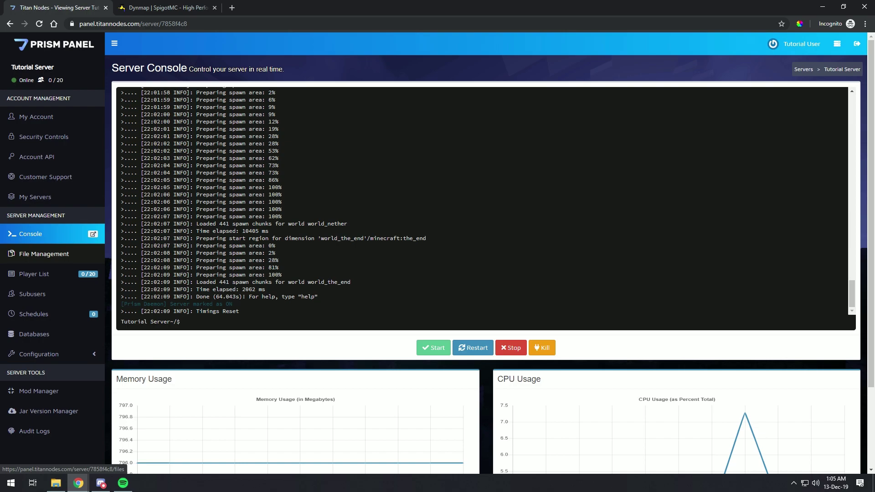
# Open the server's file manager in a separate tab, and download Dynmap v3.0-beta-5 from its SpigotMC page, keeping the jar file.
pyautogui.rightClick(64, 254)
pyautogui.click(92, 262)
pyautogui.hotkey('ctrl', 'Tab')
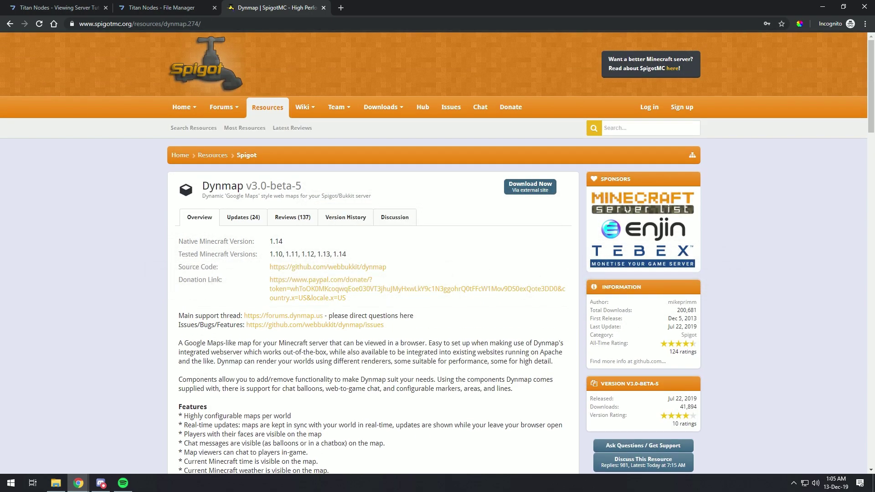
pyautogui.click(530, 186)
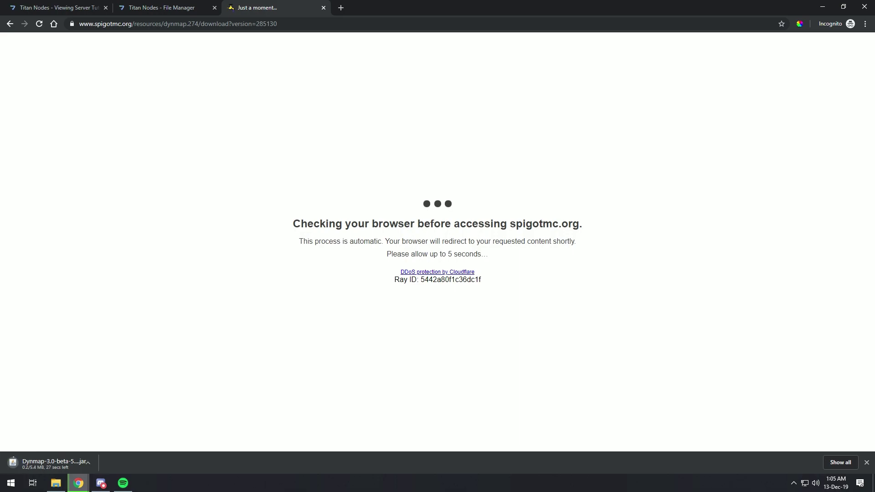
pyautogui.click(183, 8)
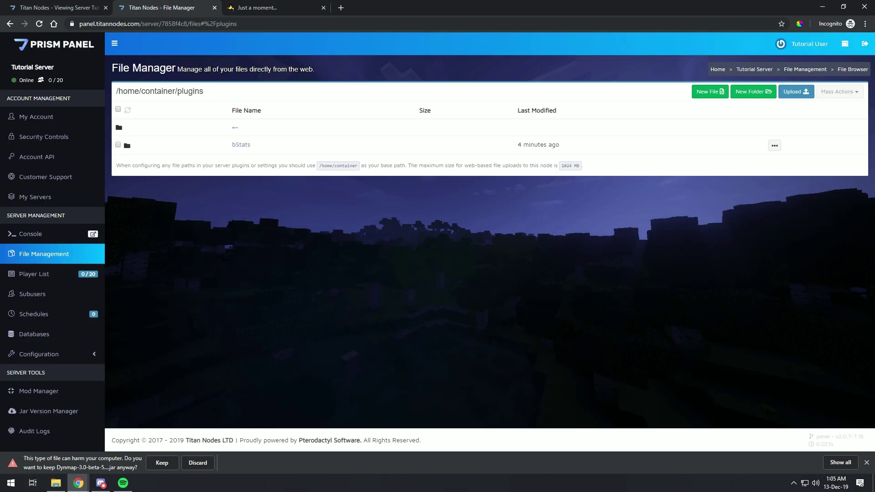
pyautogui.click(162, 463)
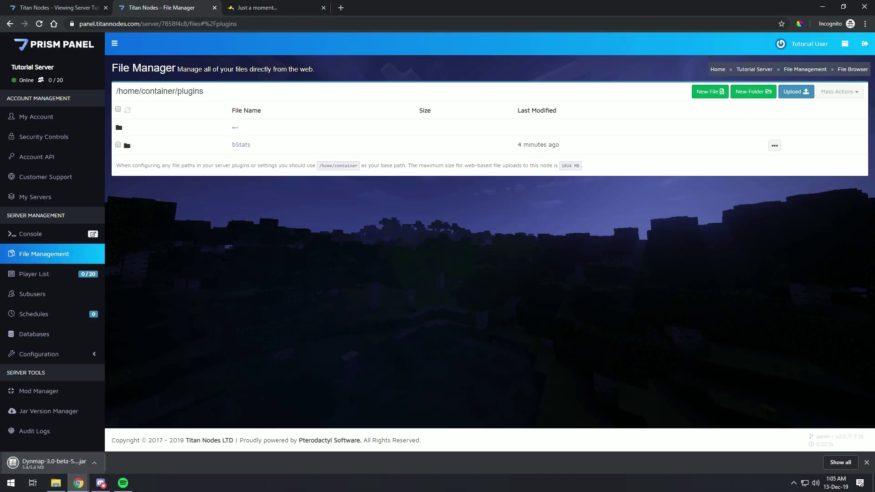
# Upload the downloaded Dynmap jar to the server's /home/container/plugins folder.
pyautogui.moveTo(27, 463); pyautogui.dragTo(264, 122)
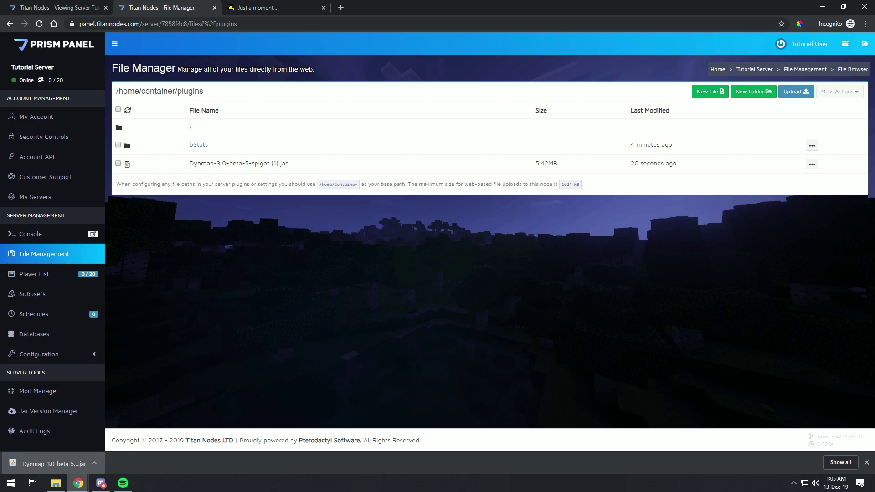
pyautogui.moveTo(190, 163); pyautogui.dragTo(289, 164)
pyautogui.click(289, 163)
# Stop the server from its console and review the Dynmap startup lines once it has started again.
pyautogui.click(55, 8)
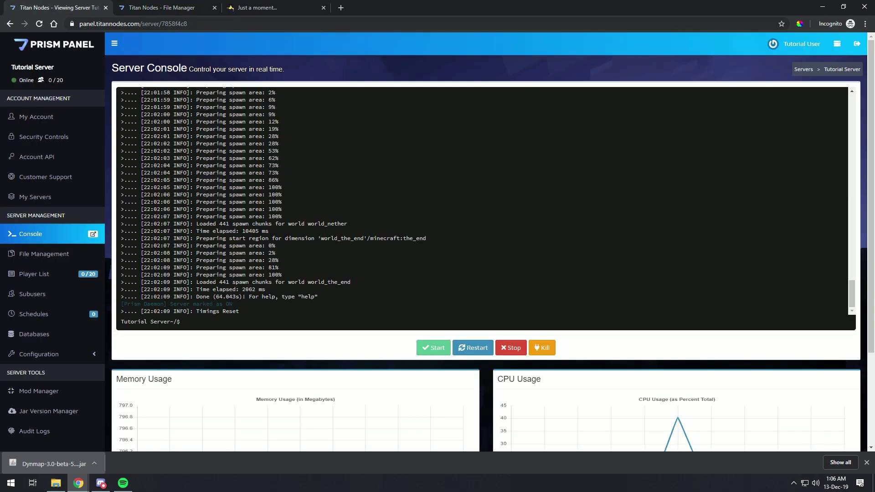
pyautogui.click(511, 348)
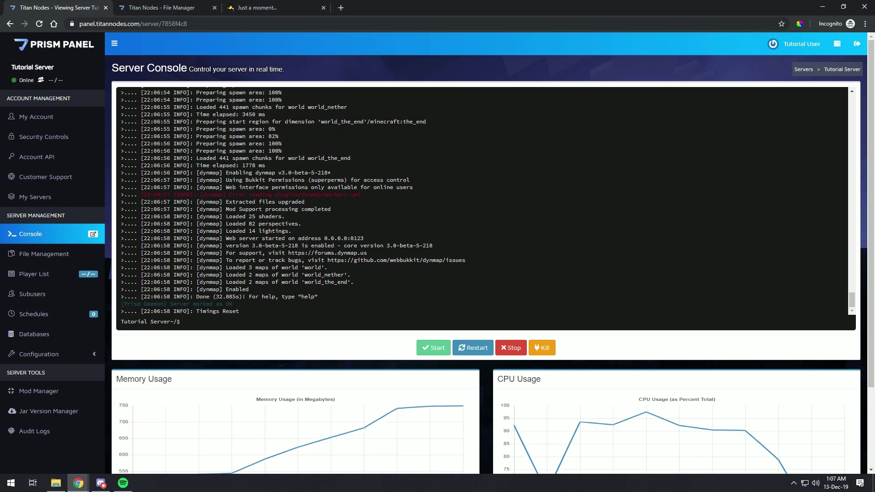
pyautogui.moveTo(200, 202); pyautogui.dragTo(305, 202)
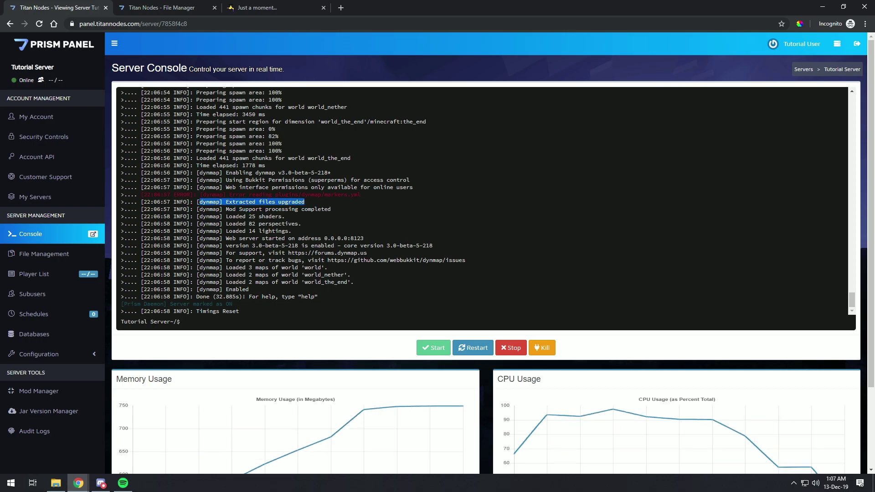
pyautogui.moveTo(364, 239); pyautogui.dragTo(196, 238)
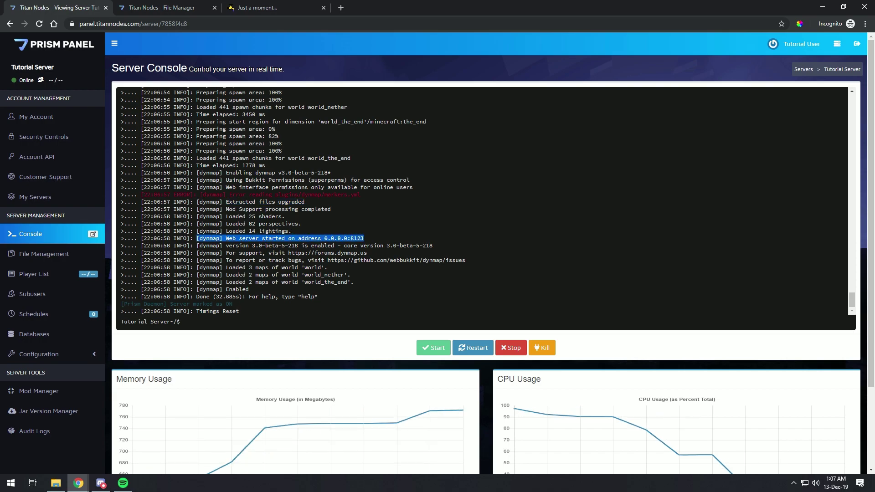
pyautogui.click(274, 238)
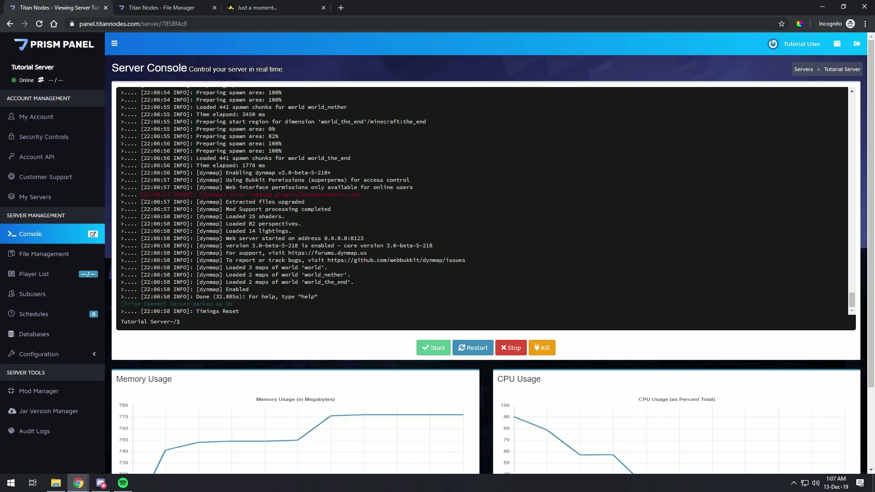
# Open the server's Allocation Settings and reload the list of available allocations.
pyautogui.click(39, 354)
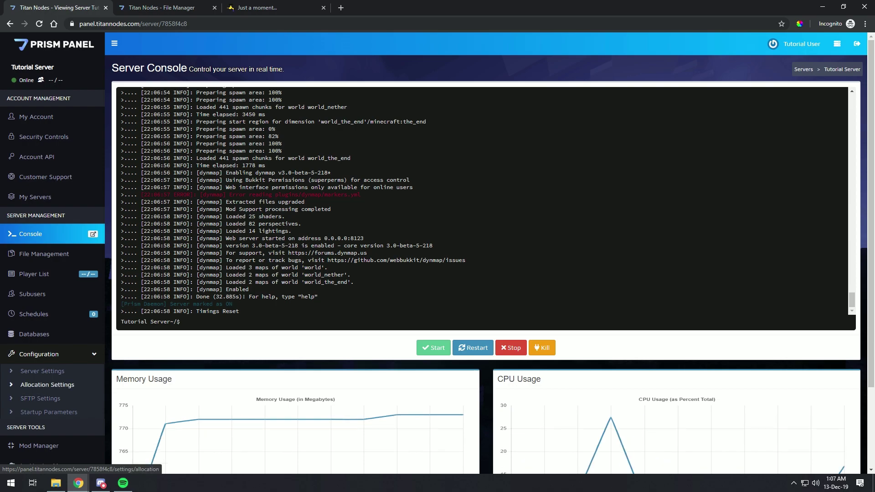
pyautogui.click(47, 385)
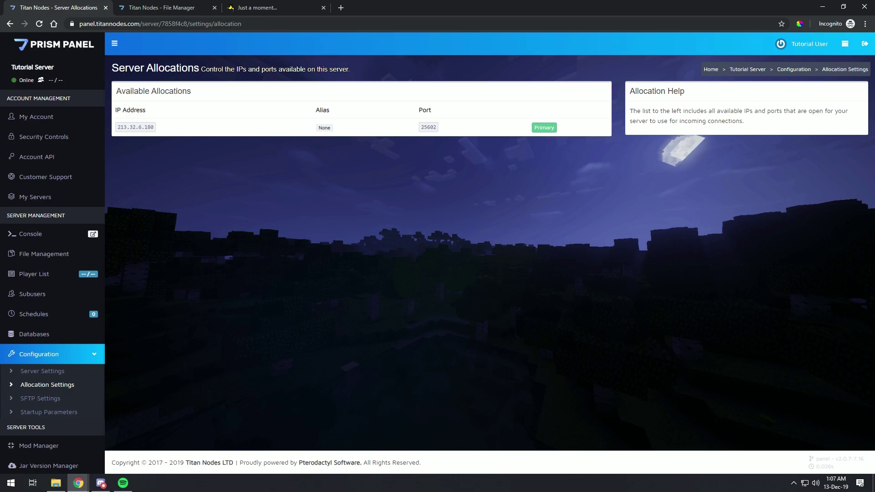
pyautogui.scroll(-1, 53, 266)
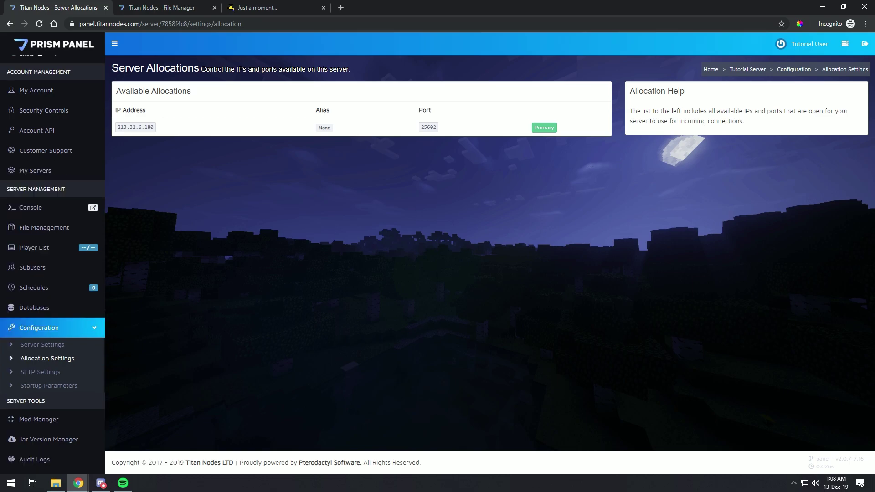
pyautogui.press('F5')
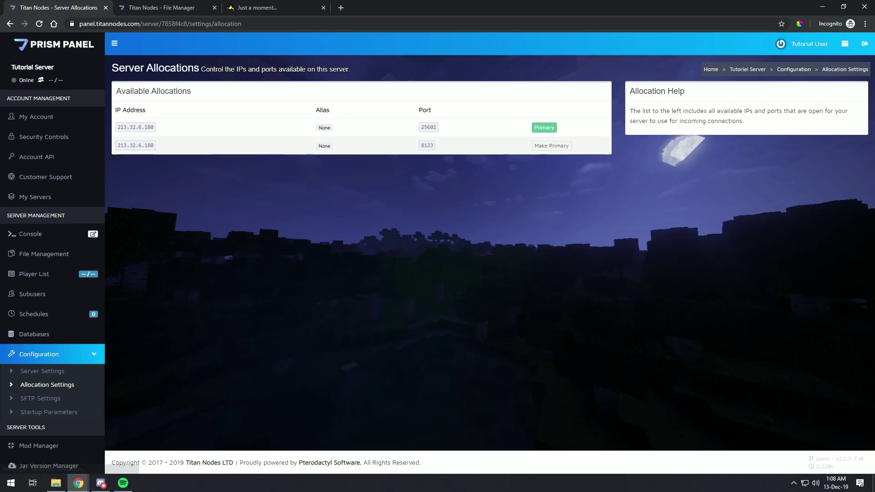
# Copy the port number 8123 of the non-primary allocation.
pyautogui.doubleClick(427, 146)
pyautogui.click(428, 196)
pyautogui.doubleClick(427, 146)
pyautogui.rightClick(427, 146)
pyautogui.click(437, 153)
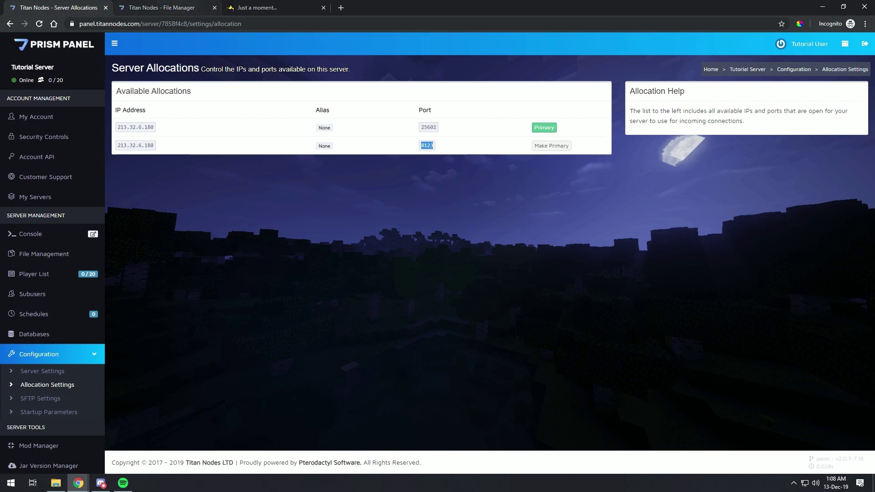
# Refresh the plugins folder in the file manager and open configuration.txt from the dynmap folder for editing.
pyautogui.hotkey('ctrl', 'Tab')
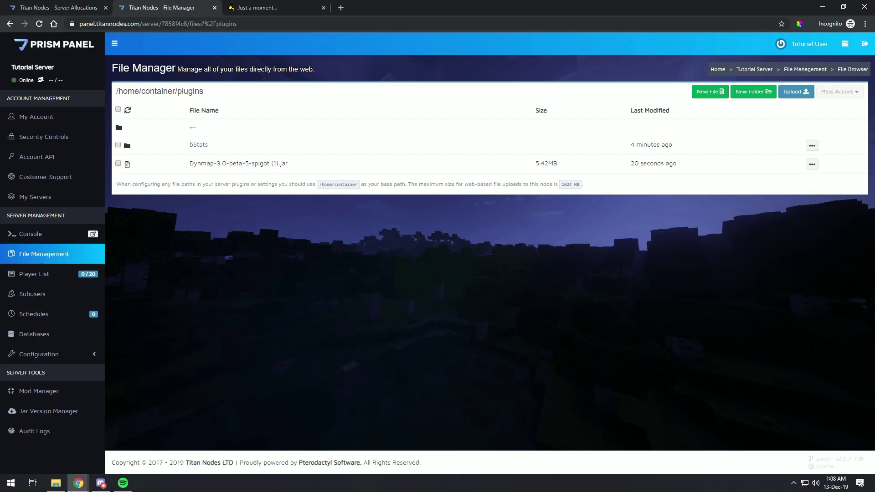
pyautogui.click(128, 110)
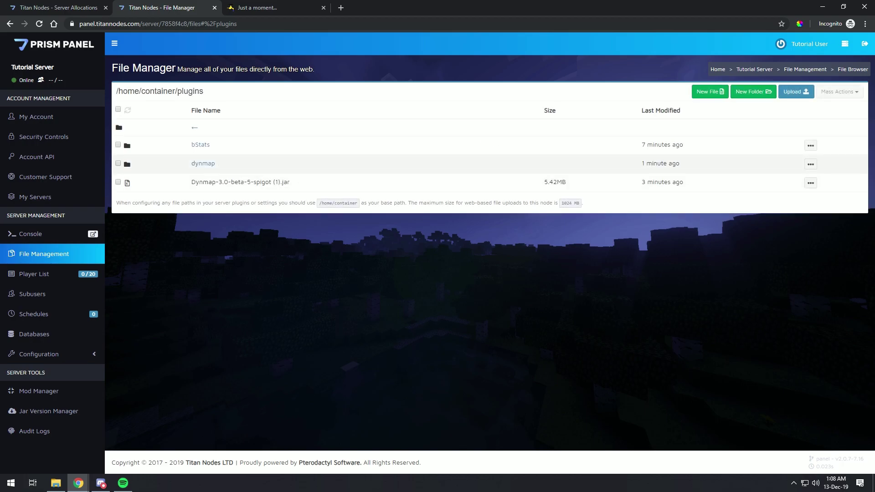
pyautogui.click(203, 164)
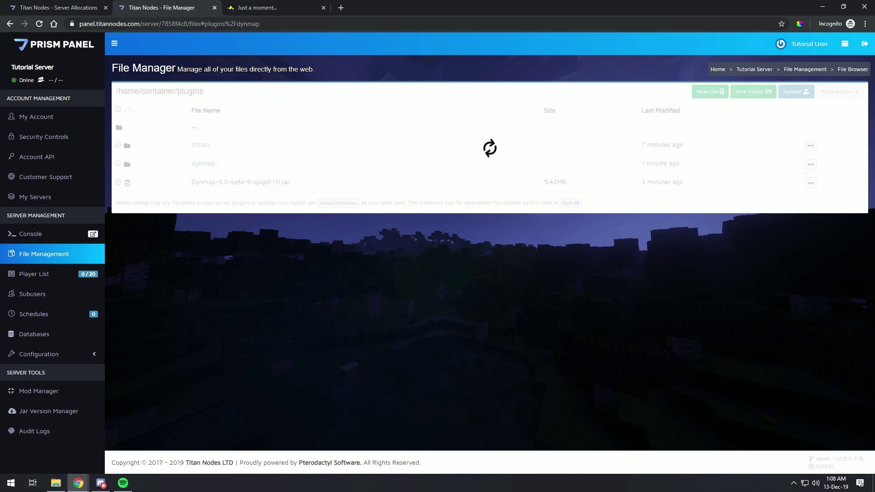
pyautogui.scroll(-1, 228, 309)
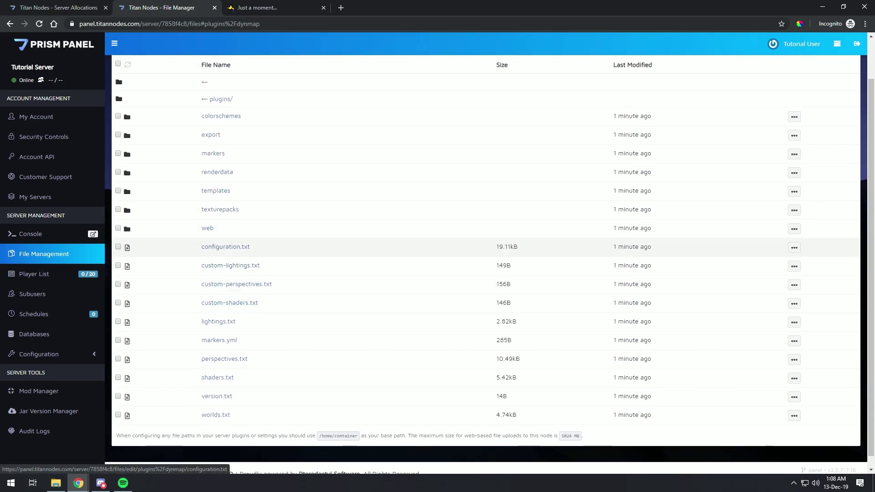
pyautogui.click(226, 247)
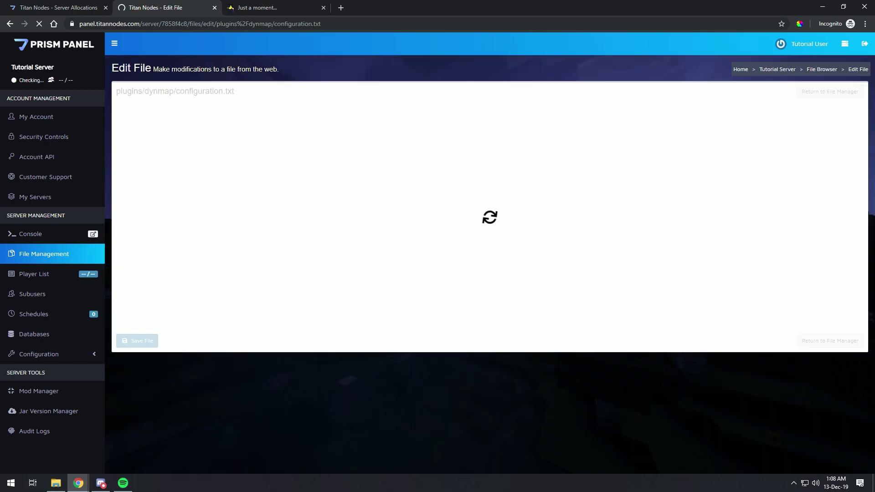
# Uncomment the webserver-bindaddress line in Dynmap's configuration.txt, check the webserver-port line, and save the file.
pyautogui.scroll(-17, 487, 215)
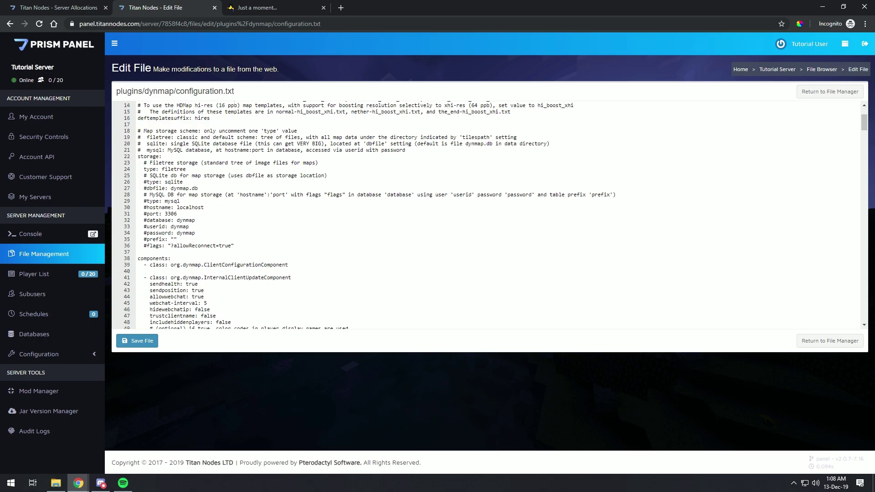
pyautogui.scroll(-15, 270, 244)
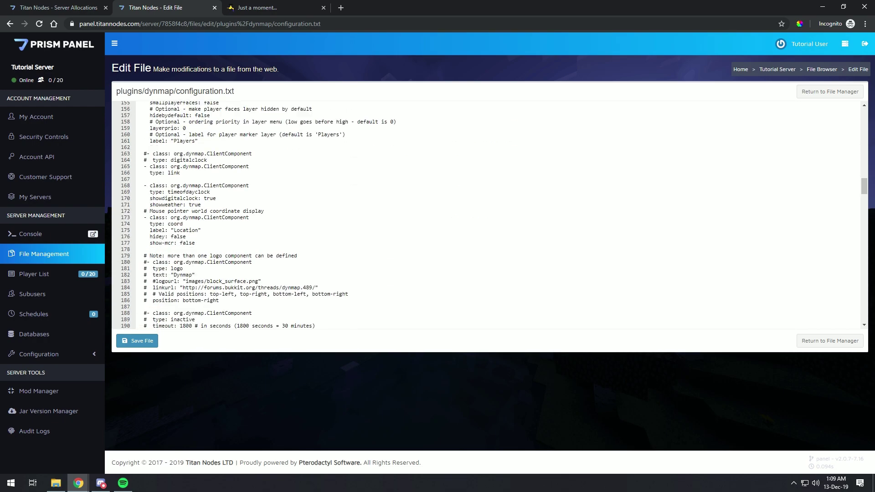
pyautogui.click(270, 244)
pyautogui.scroll(-4, 269, 244)
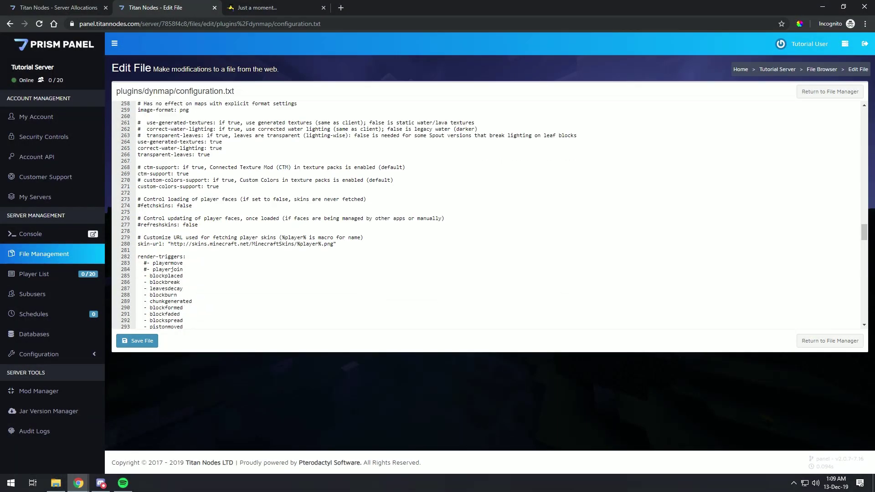
pyautogui.scroll(-6, 488, 215)
pyautogui.scroll(2, 488, 216)
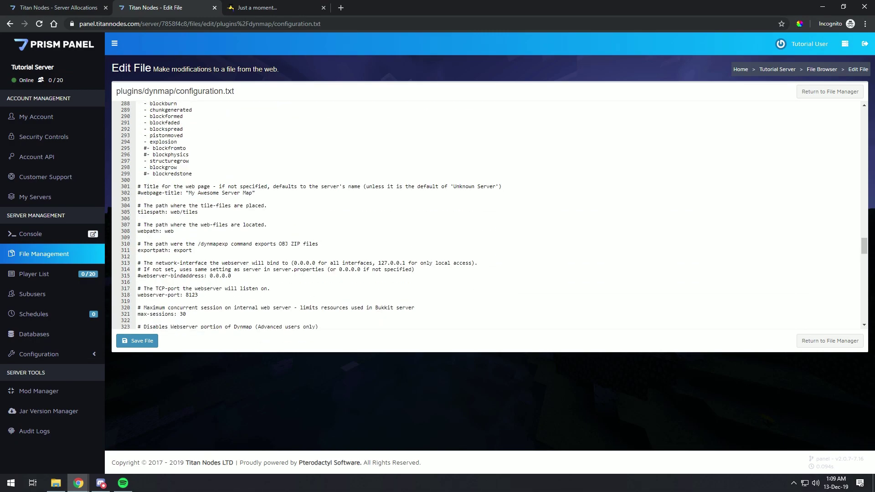
pyautogui.click(146, 276)
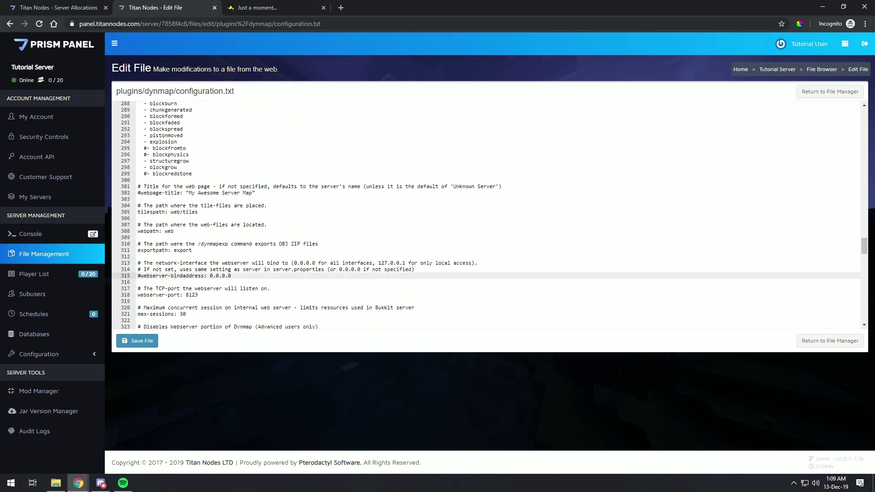
pyautogui.press('BackSpace')
pyautogui.moveTo(156, 276); pyautogui.dragTo(137, 275)
pyautogui.click(153, 275)
pyautogui.click(198, 295)
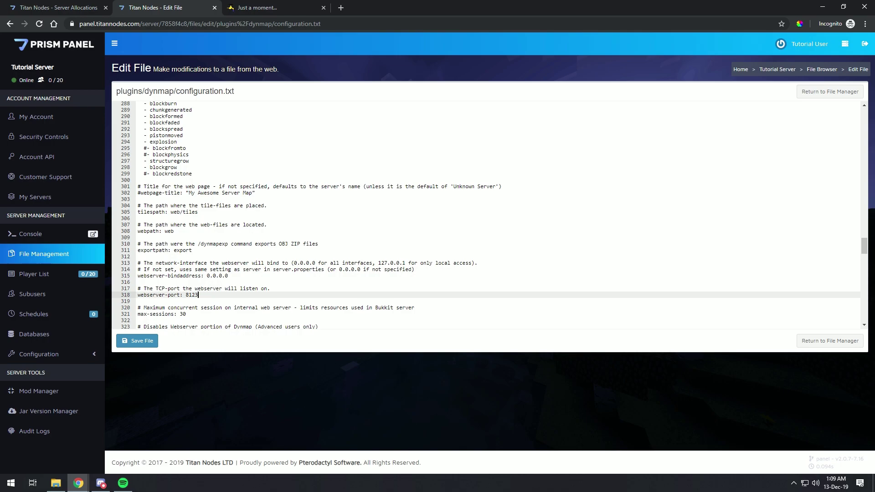
pyautogui.click(137, 341)
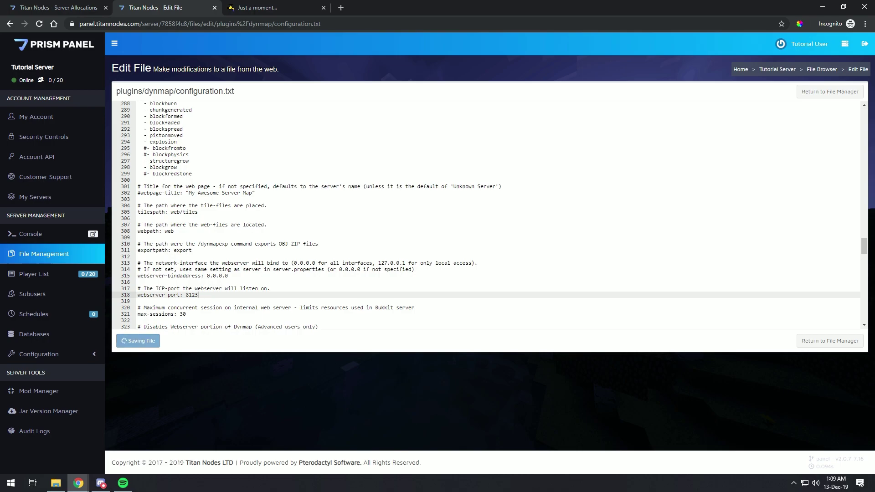
# Return to the server console and open the server's Allocation Settings in a separate tab.
pyautogui.hotkey('ctrl', 'shift', 'Tab')
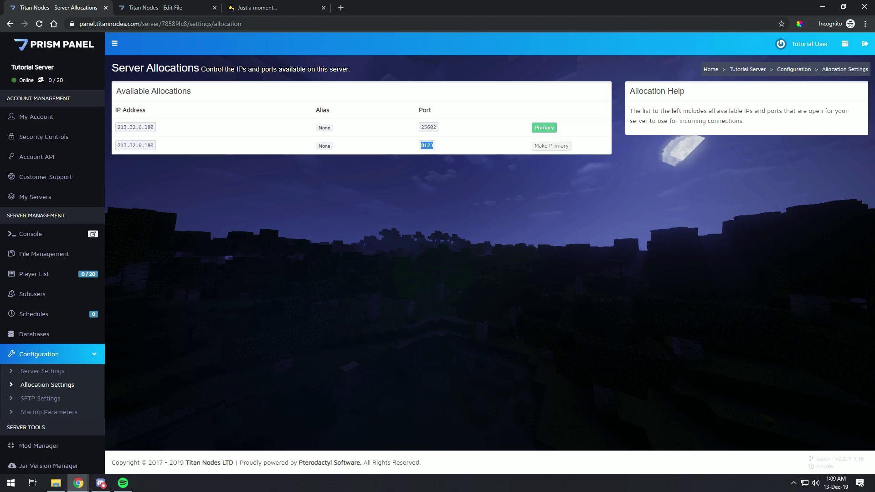
pyautogui.click(30, 234)
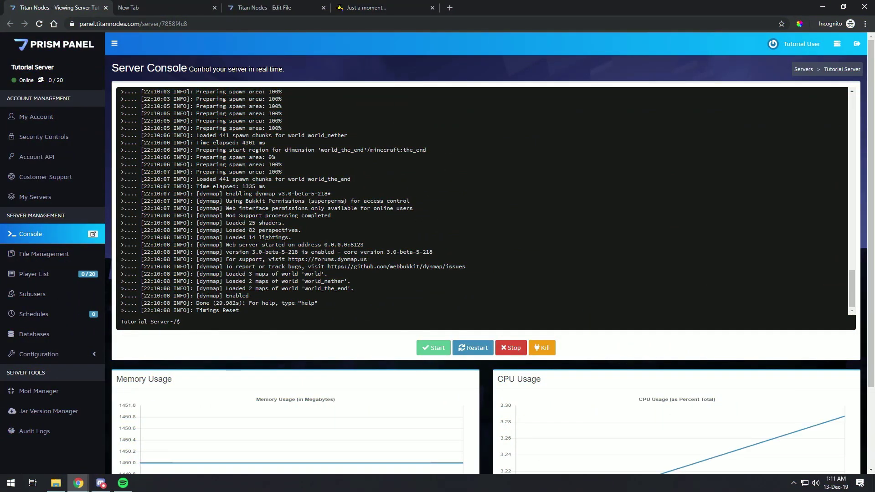
pyautogui.click(39, 354)
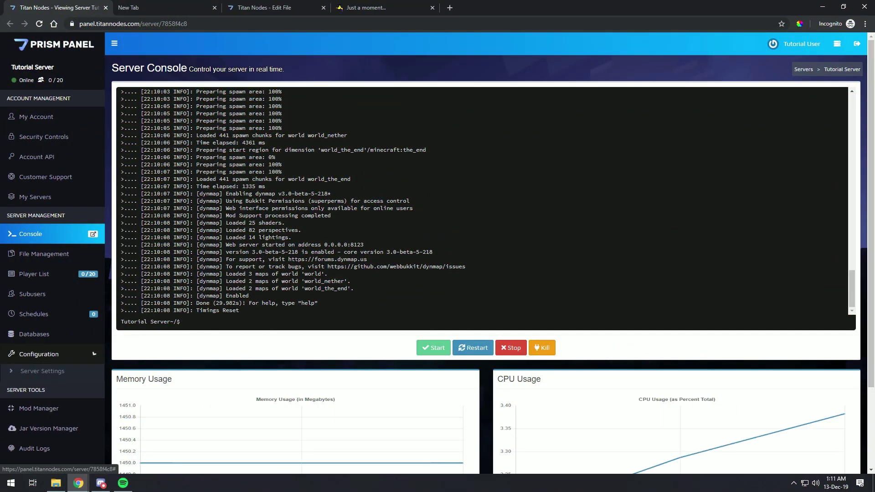
pyautogui.rightClick(50, 385)
pyautogui.click(83, 389)
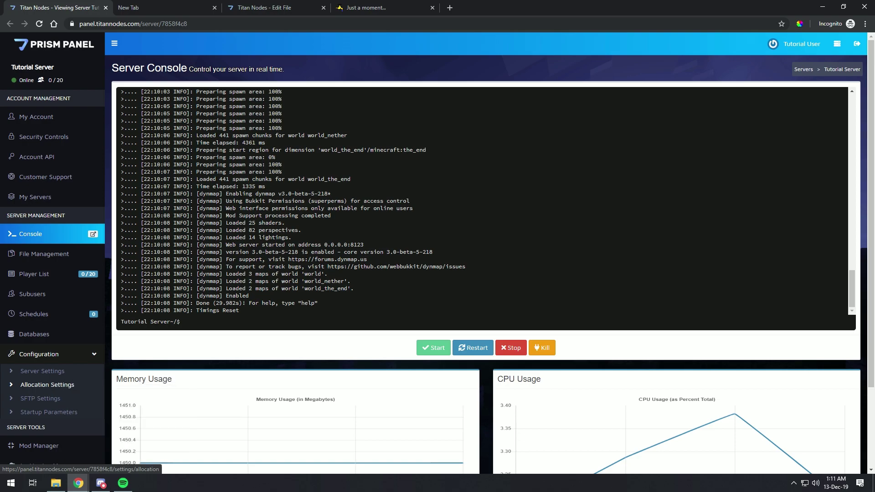
pyautogui.click(164, 8)
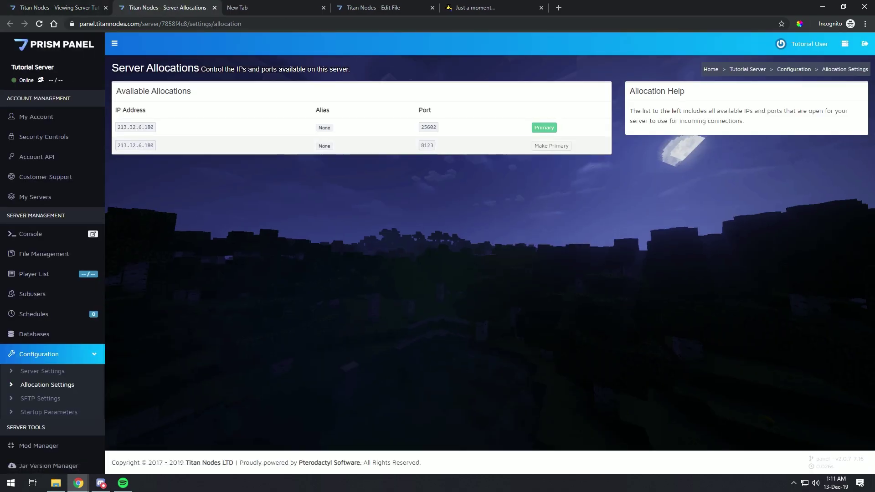
# Copy the non-primary allocation's IP 213.32.6.180 into the blank tab's address and add a colon after it.
pyautogui.doubleClick(136, 145)
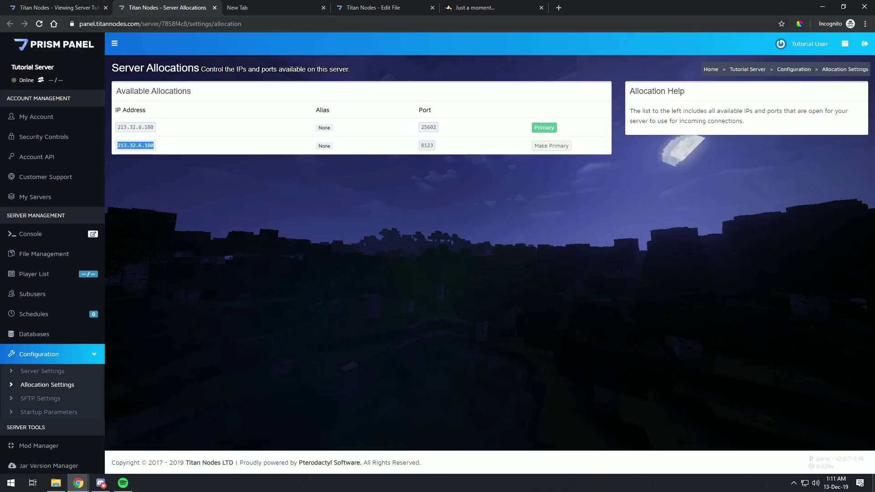
pyautogui.hotkey('ctrl', 'c')
pyautogui.hotkey('ctrl', 'Tab')
pyautogui.hotkey('ctrl', 'v')
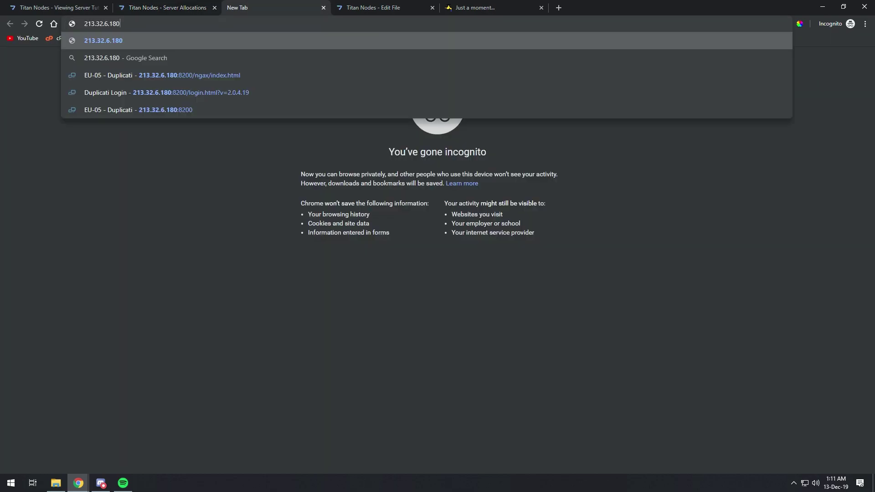
pyautogui.write(':')
# Copy the non-primary allocation's port 8123, append it to the IP address, and open the Dynmap web map.
pyautogui.hotkey('ctrl', 'shift', 'Tab')
pyautogui.doubleClick(427, 145)
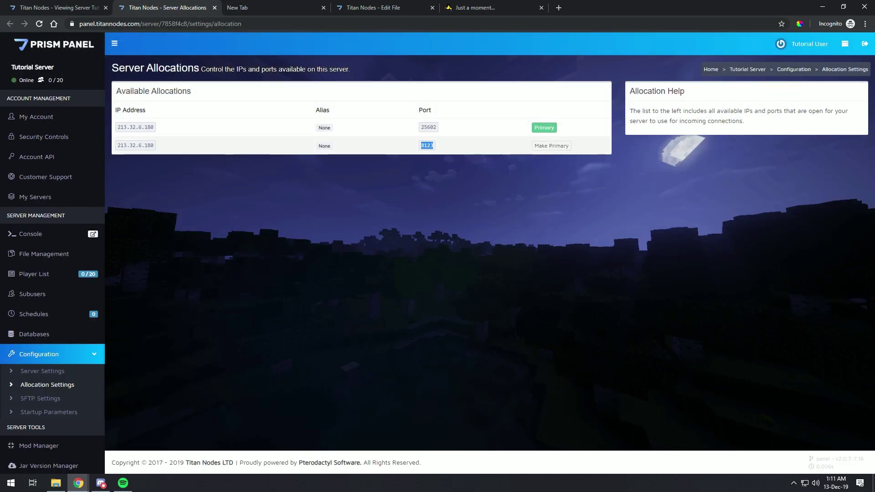
pyautogui.hotkey('ctrl', 'c')
pyautogui.hotkey('ctrl', 'Tab')
pyautogui.press('Delete')
pyautogui.hotkey('ctrl', 'v')
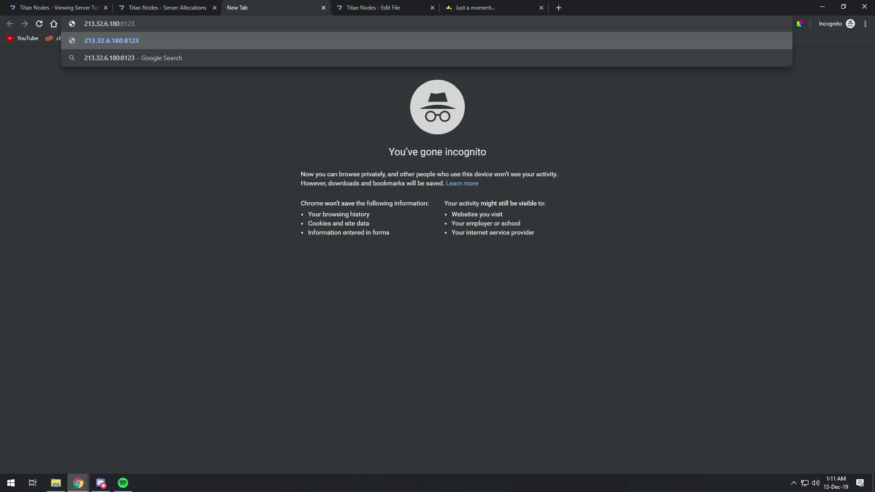
pyautogui.press('Return')
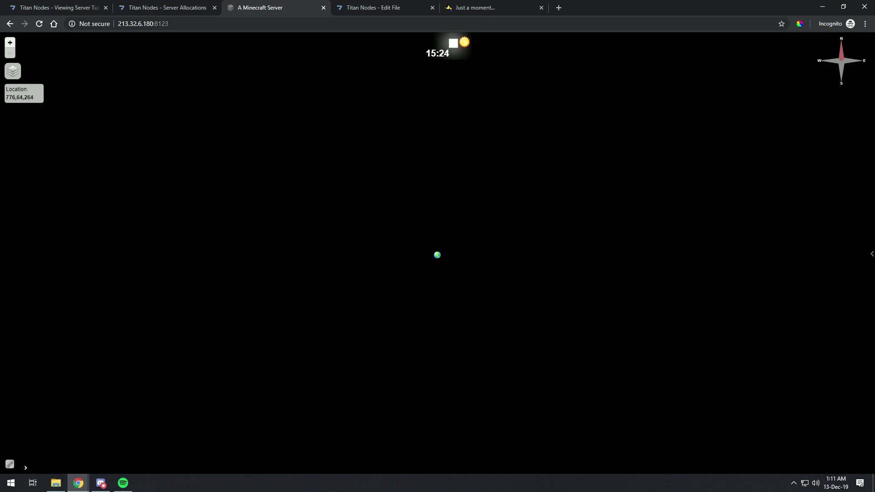
pyautogui.scroll(1, 437, 255)
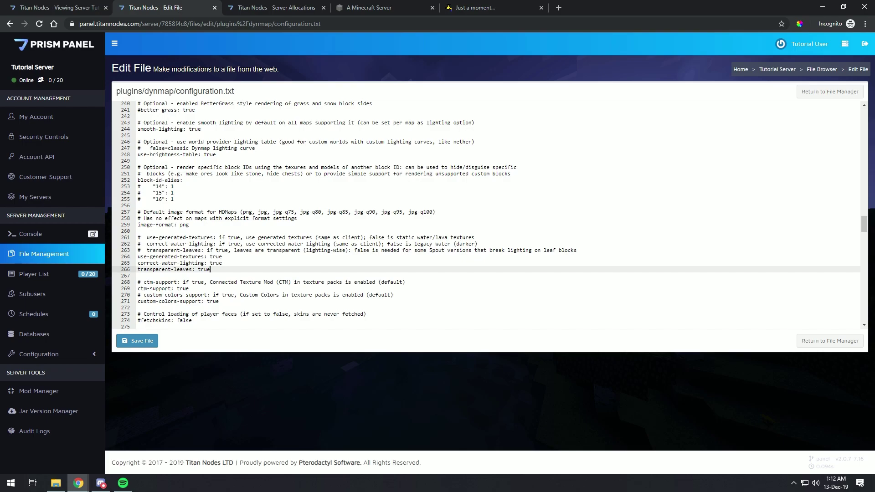
# Set image-format to jpg in Dynmap's configuration.txt and save the file.
pyautogui.moveTo(138, 224); pyautogui.dragTo(174, 225)
pyautogui.click(190, 225)
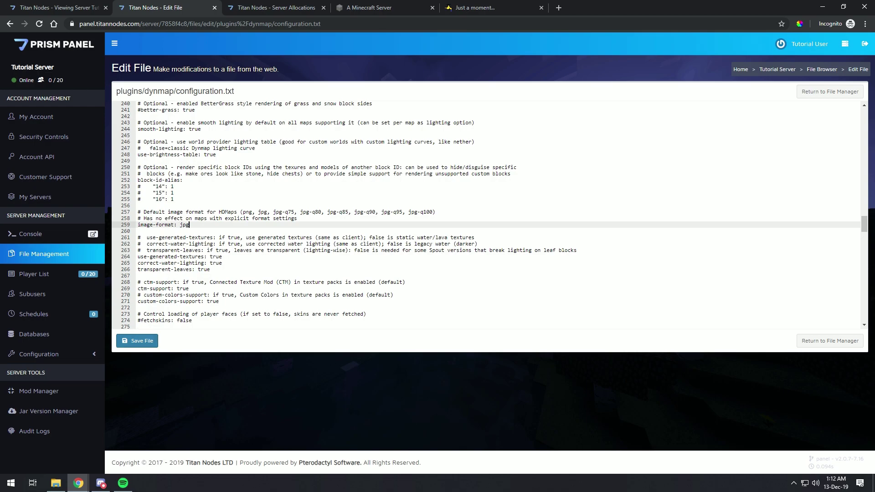
pyautogui.click(137, 341)
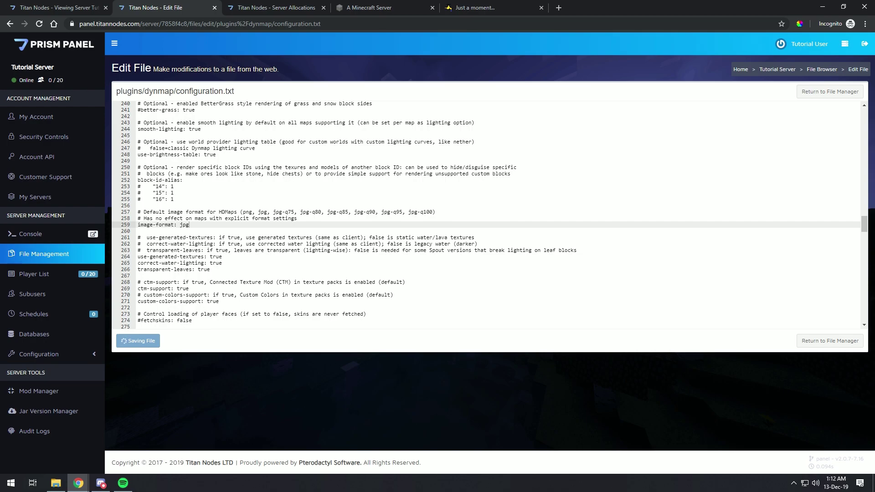
# Run "dynmap fullrender world" in the server console and check the render progress line.
pyautogui.click(58, 7)
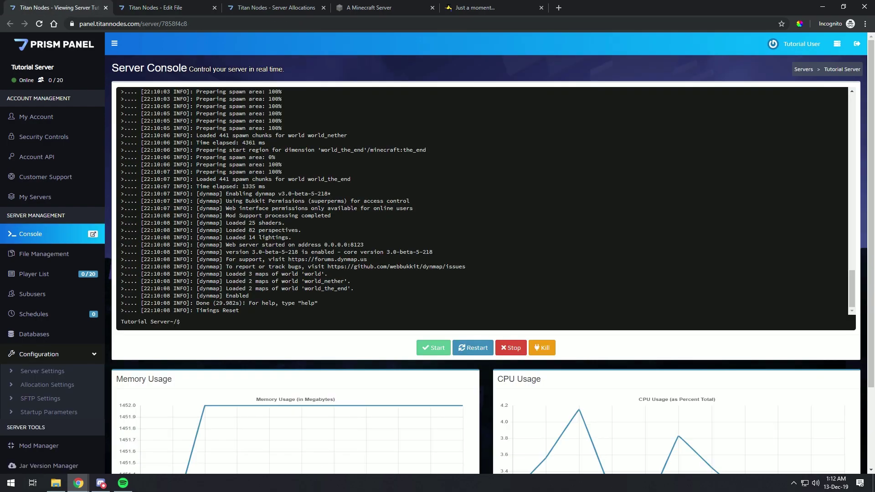
pyautogui.write('dy')
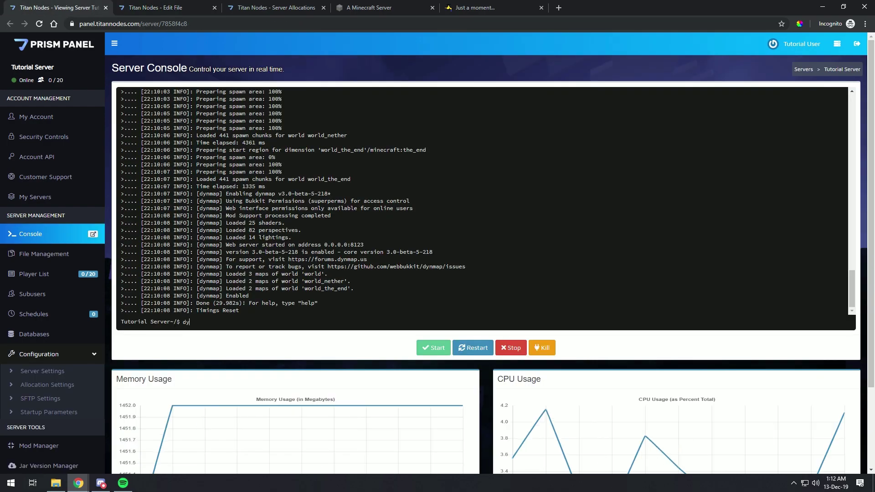
pyautogui.write('nmap fullrender world')
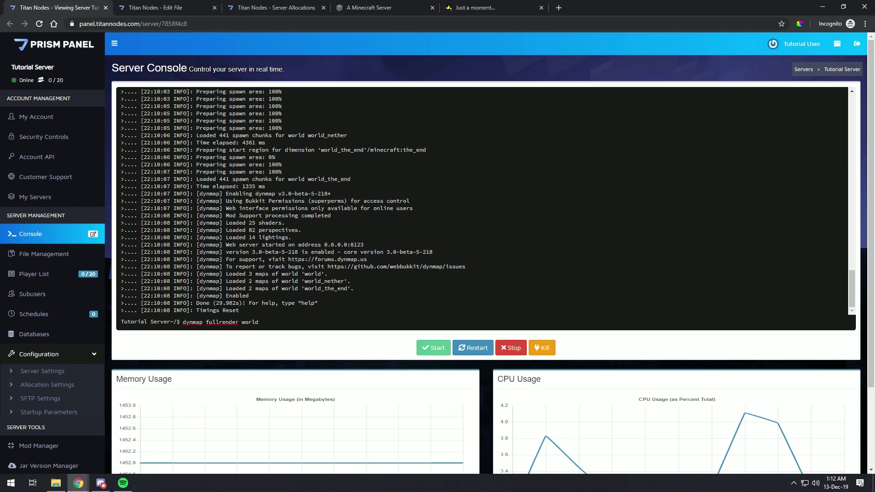
pyautogui.press('Return')
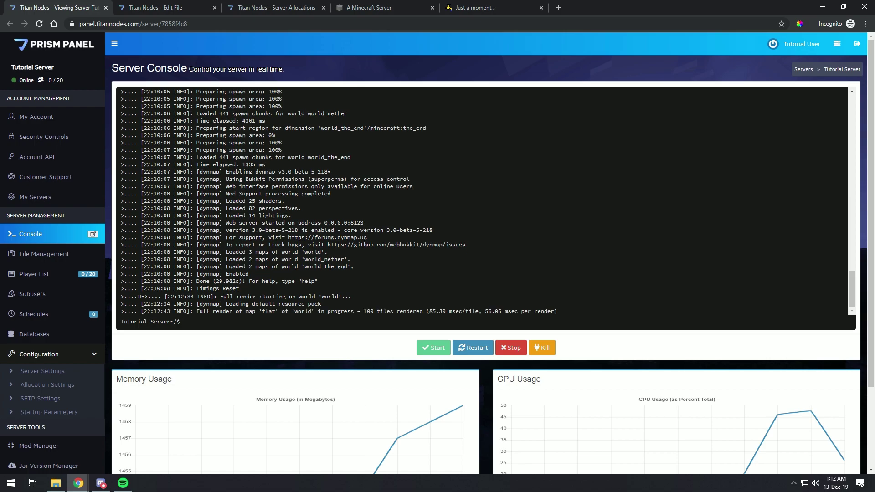
pyautogui.moveTo(121, 311); pyautogui.dragTo(557, 312)
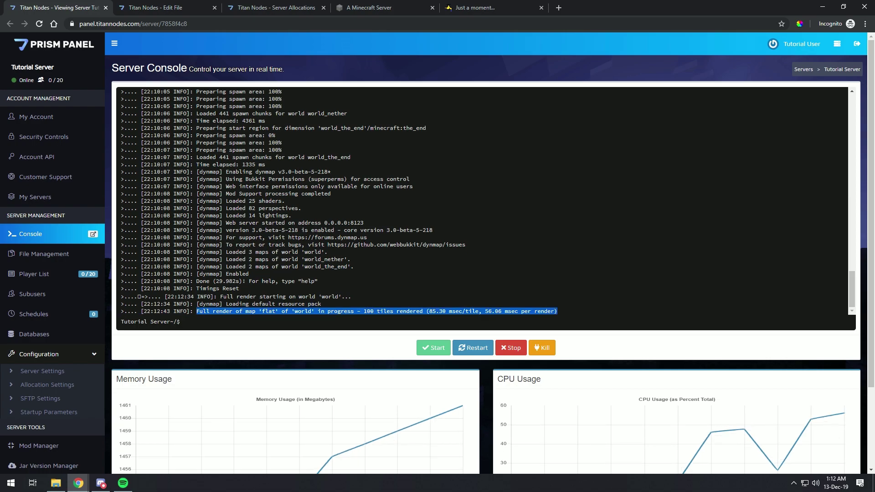
pyautogui.click(557, 311)
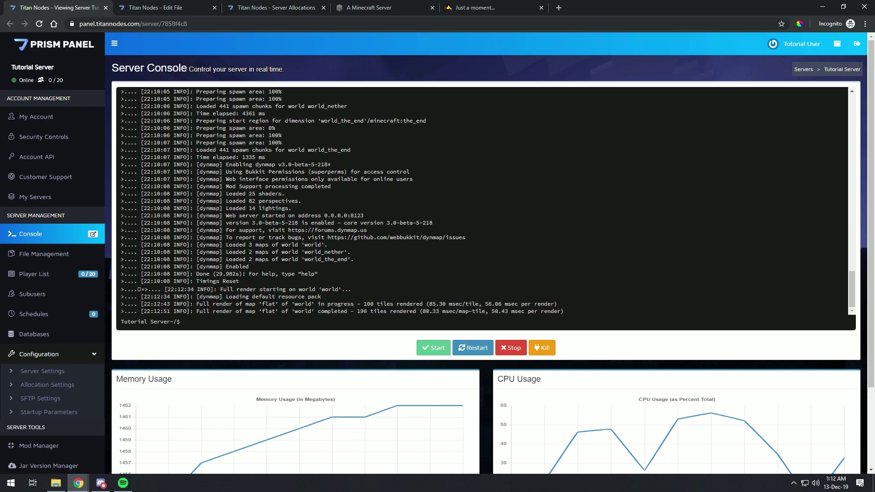
# Place the web map's tab directly after the server console tab and reload the map.
pyautogui.moveTo(368, 10); pyautogui.dragTo(152, 10)
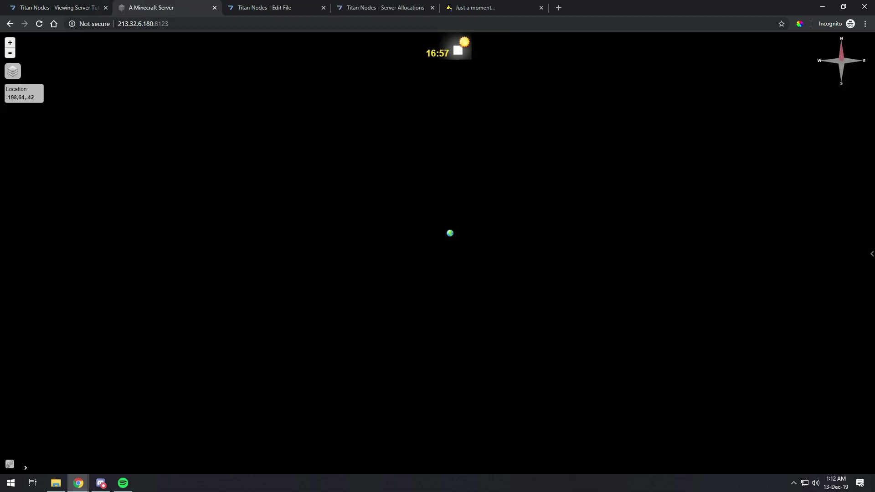
pyautogui.press('F5')
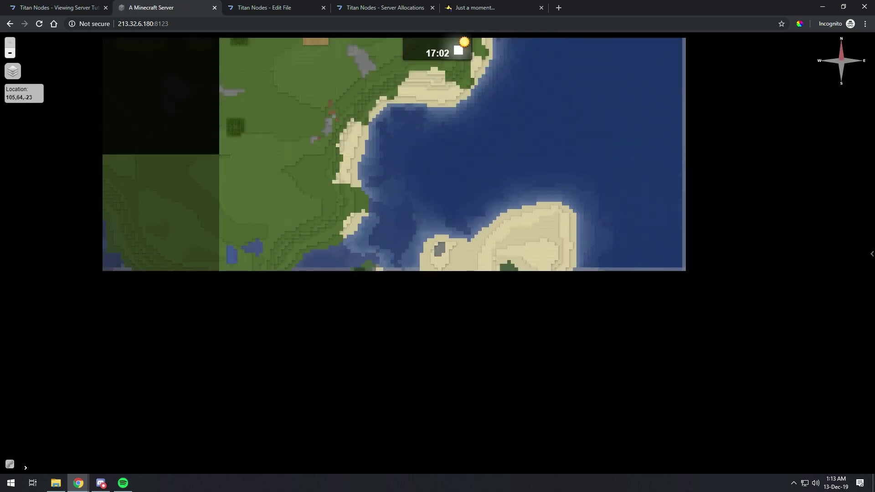
pyautogui.scroll(-2, 487, 257)
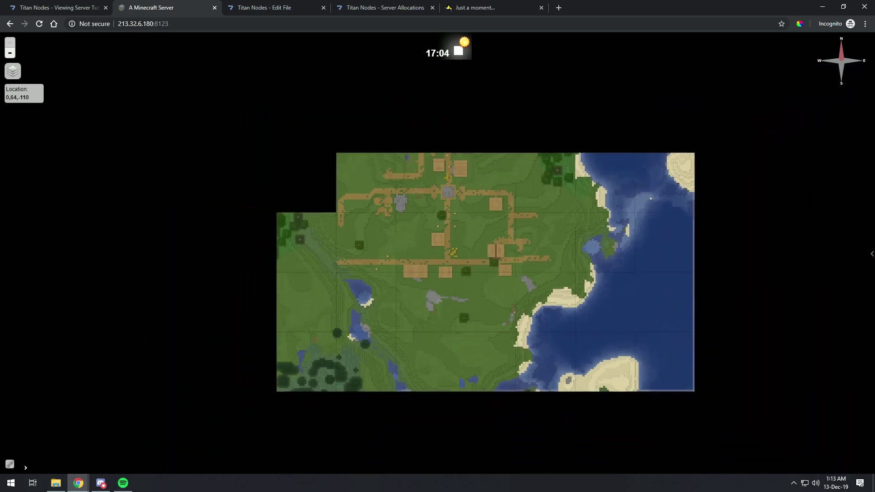
# Examine the extent of the rendered world map around the village, forests and coast, and return to the server console.
pyautogui.moveTo(355, 142); pyautogui.dragTo(492, 242)
pyautogui.moveTo(725, 306); pyautogui.dragTo(497, 70)
pyautogui.moveTo(314, 125); pyautogui.dragTo(684, 298)
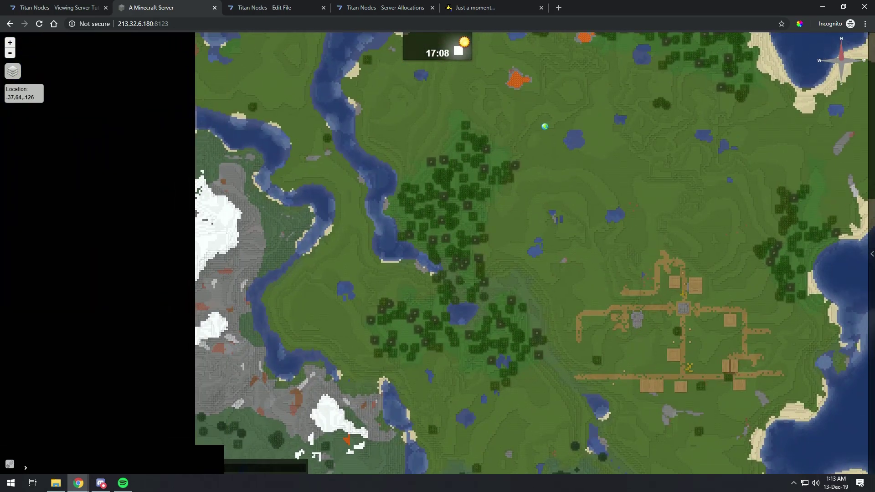
pyautogui.moveTo(492, 204); pyautogui.dragTo(442, 225)
pyautogui.scroll(-1, 385, 281)
pyautogui.moveTo(385, 282); pyautogui.dragTo(338, 306)
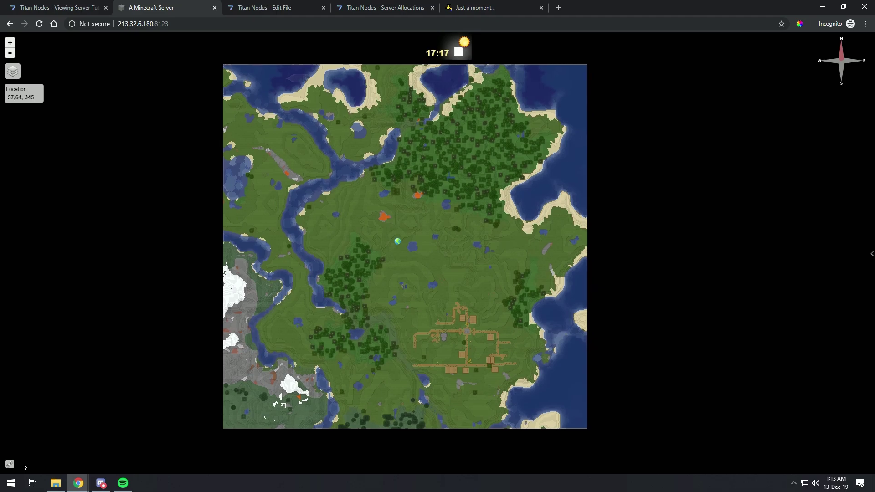
pyautogui.scroll(1, 407, 350)
pyautogui.scroll(-1, 438, 345)
pyautogui.moveTo(402, 230); pyautogui.dragTo(383, 225)
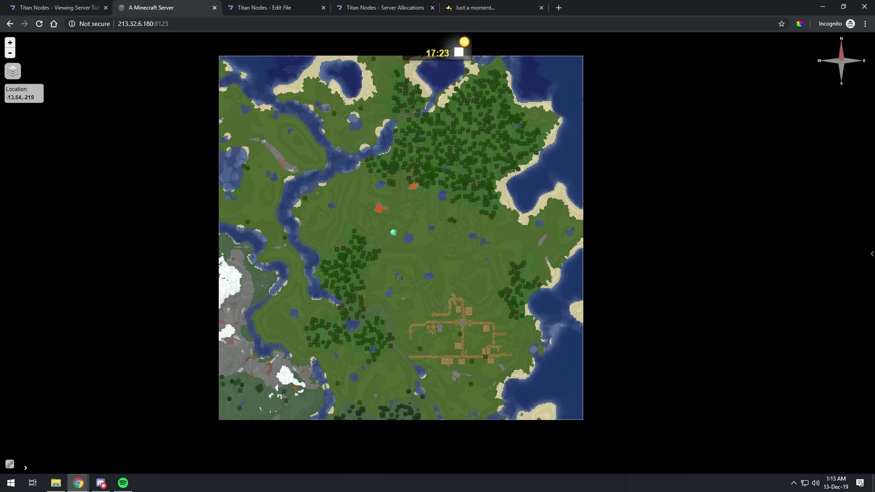
pyautogui.moveTo(410, 182); pyautogui.dragTo(443, 261)
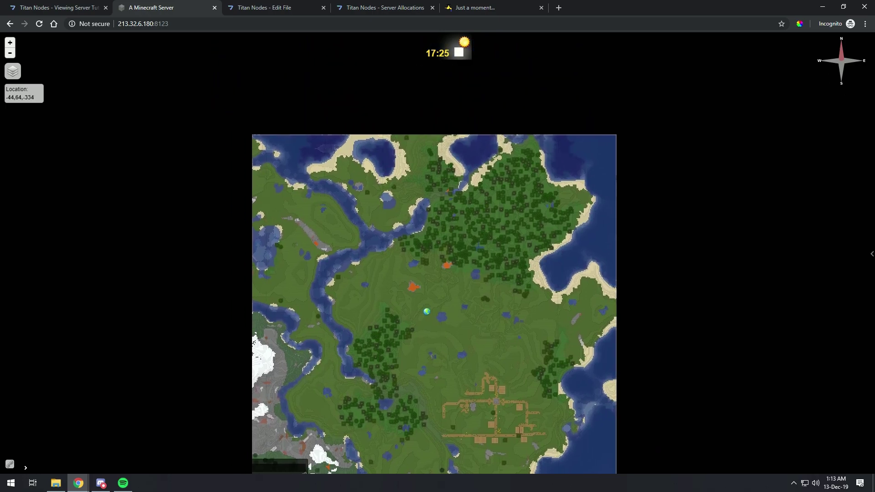
pyautogui.hotkey('ctrl', 'shift', 'Tab')
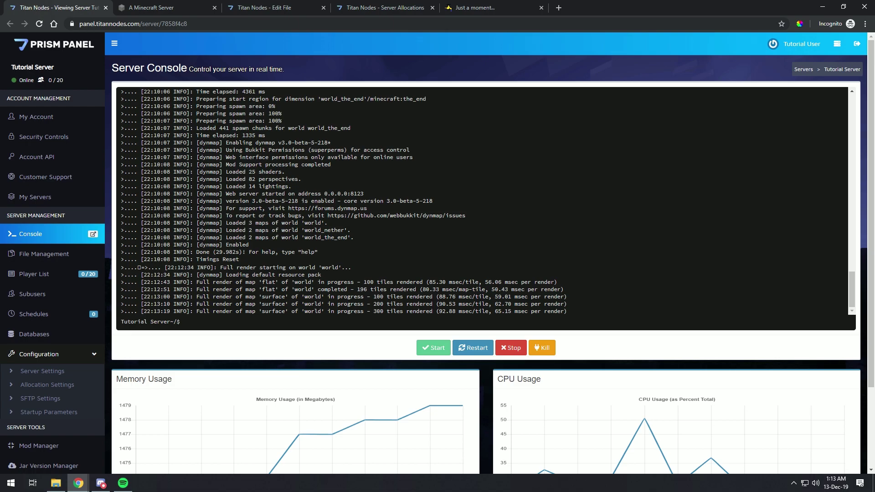